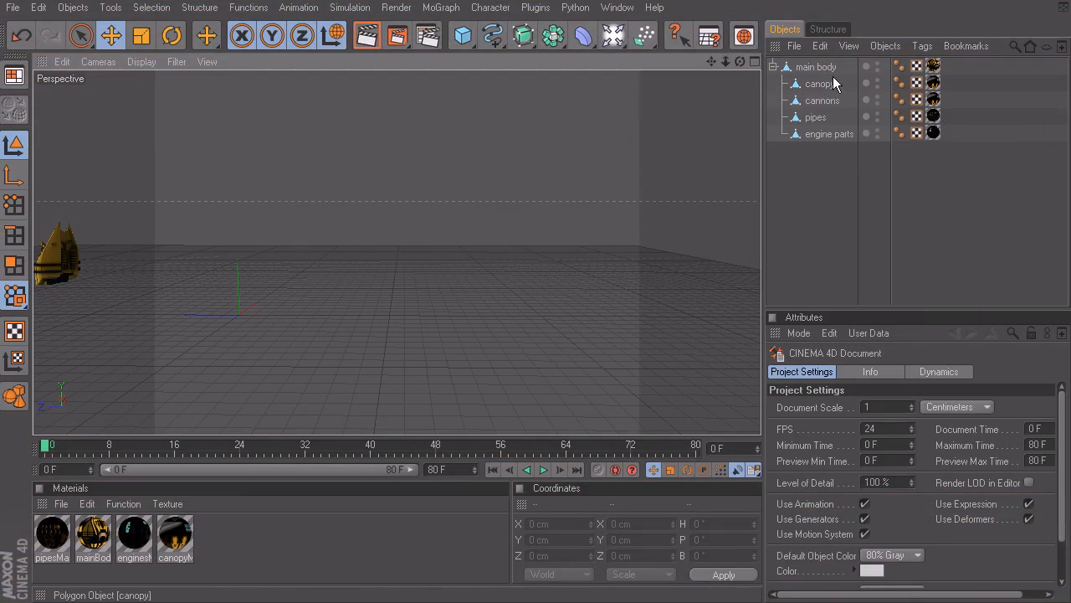
- Show the F-curves of the main body object in the Timeline
click(811, 67)
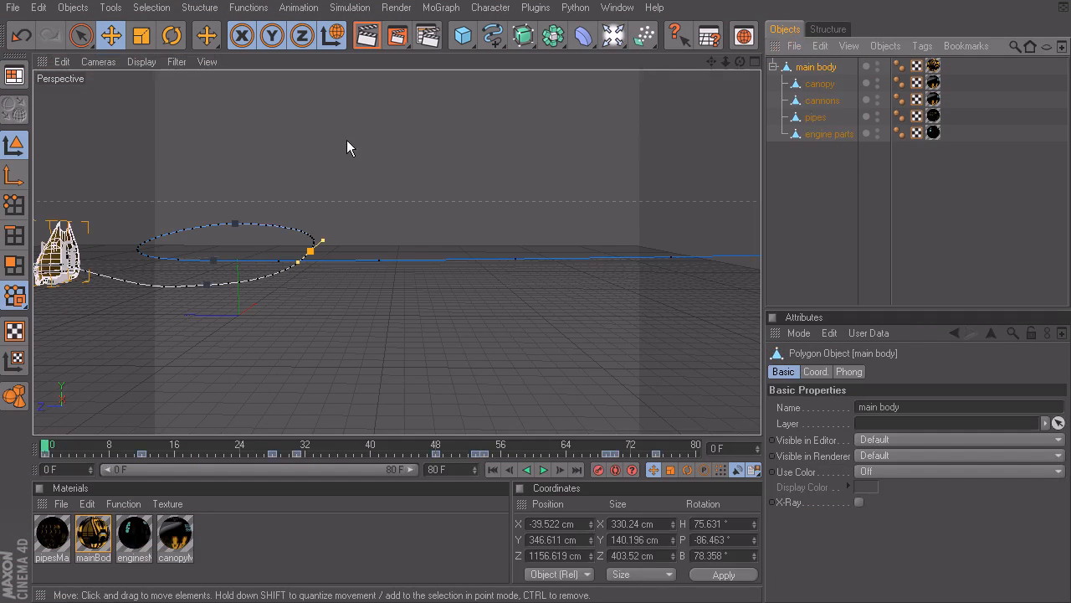
right_click(388, 111)
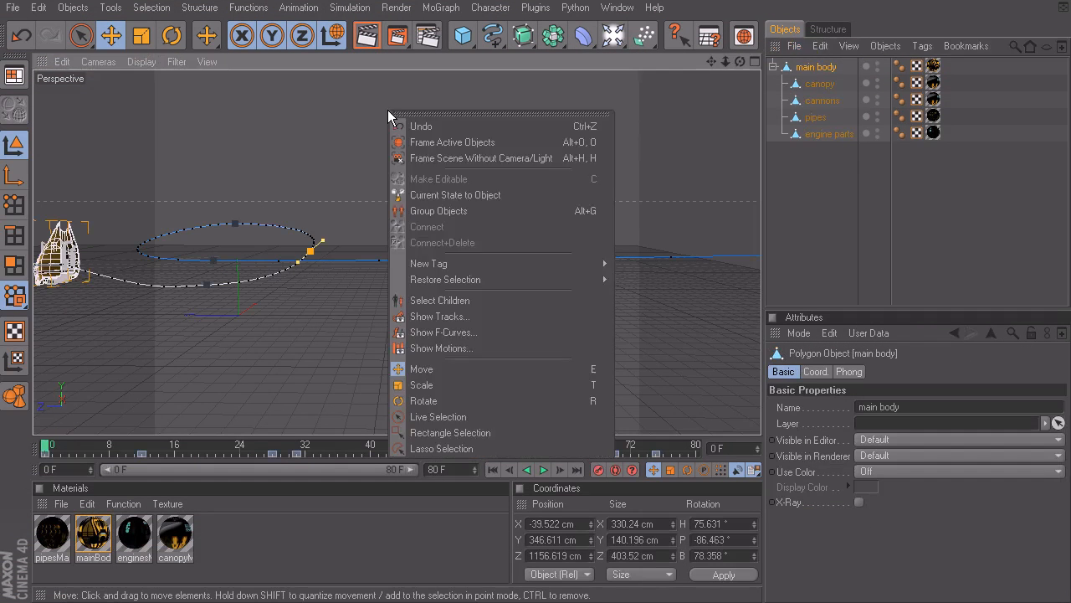
click(468, 332)
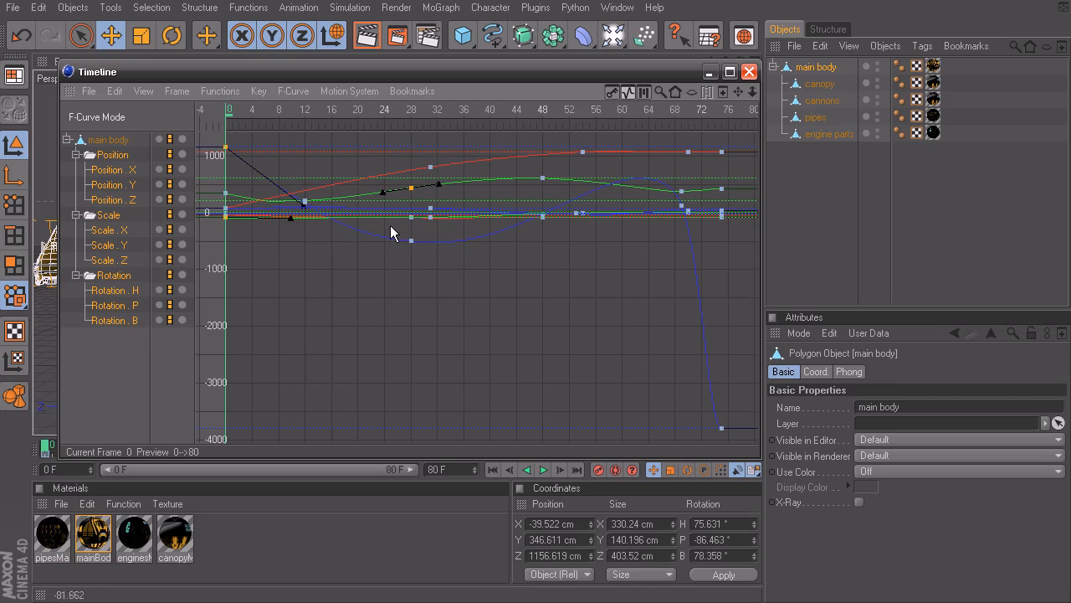
- Display only the main body's Position . Y curve and frame it in the graph
click(116, 192)
click(118, 200)
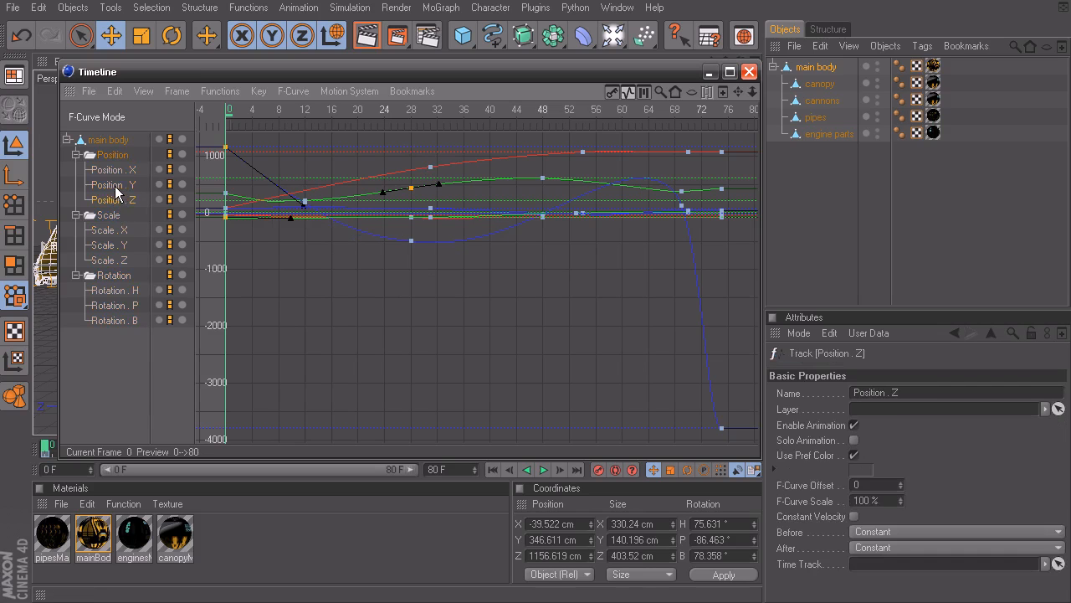
click(299, 92)
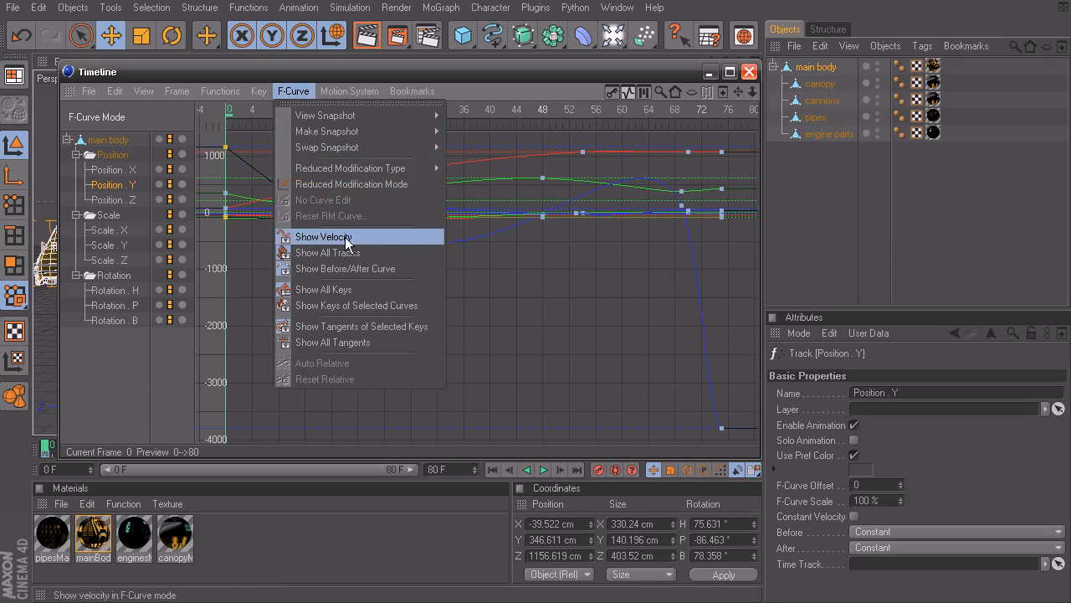
click(319, 253)
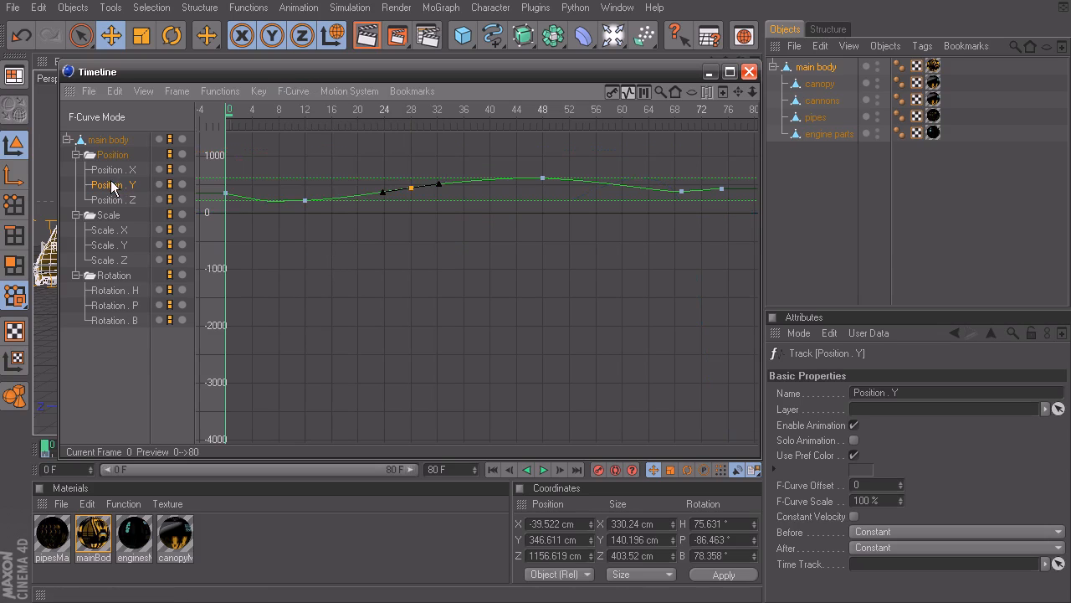
key(h)
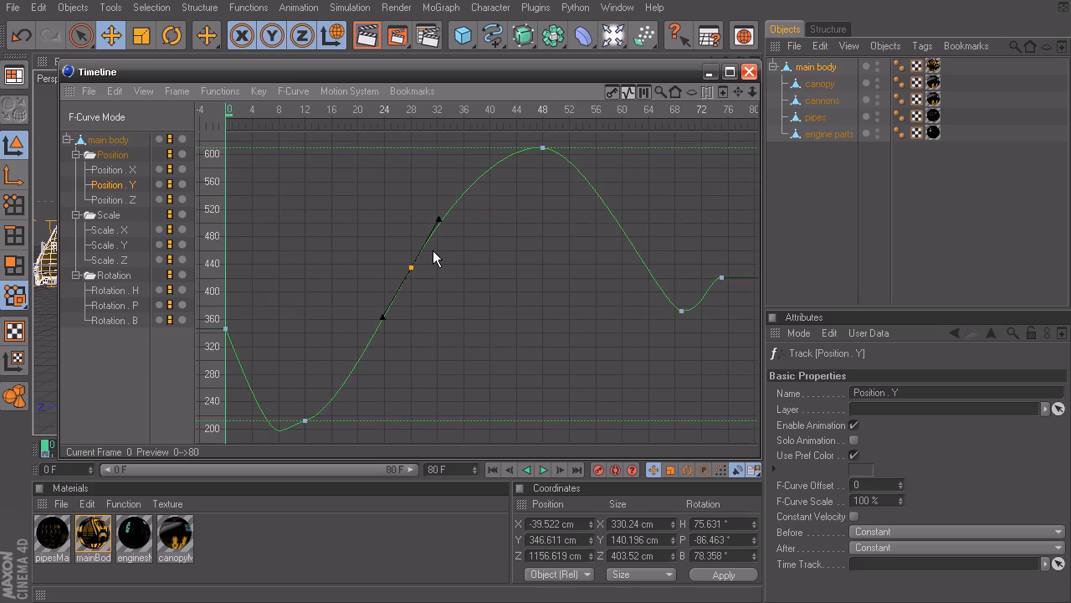
- Compress the whole Position . Y curve vertically, lowering its upper limit to about 455 and raising its lower limit to about 312
click(471, 257)
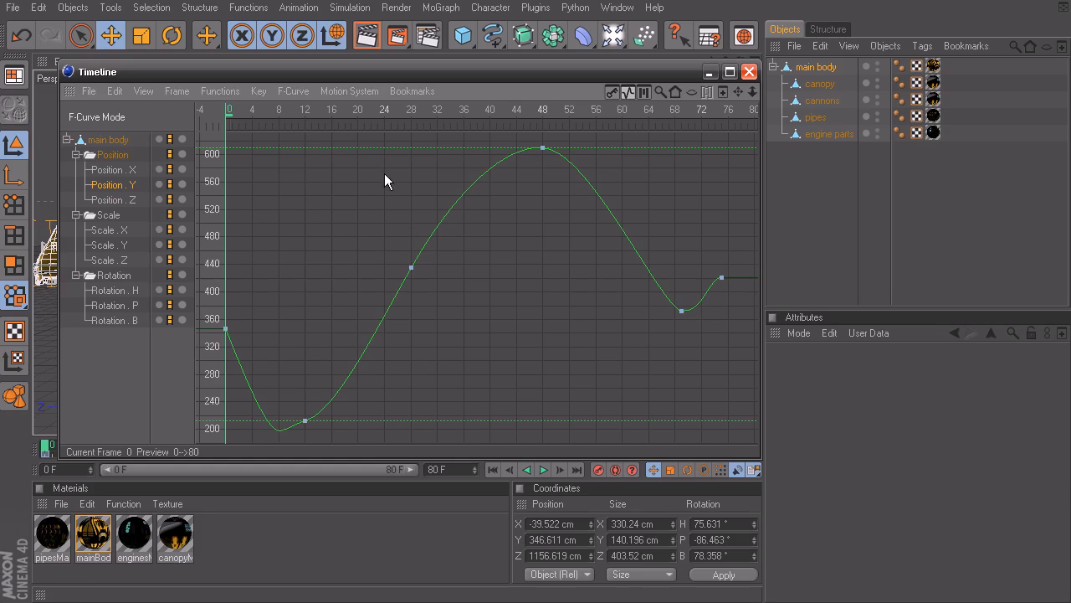
drag(385, 148, 376, 254)
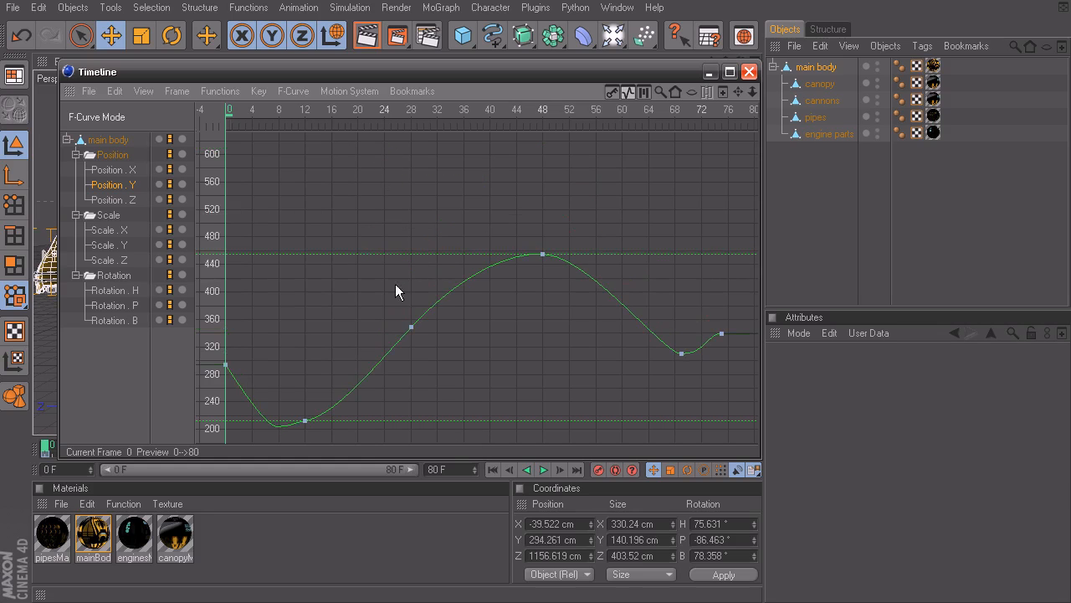
drag(450, 421, 454, 352)
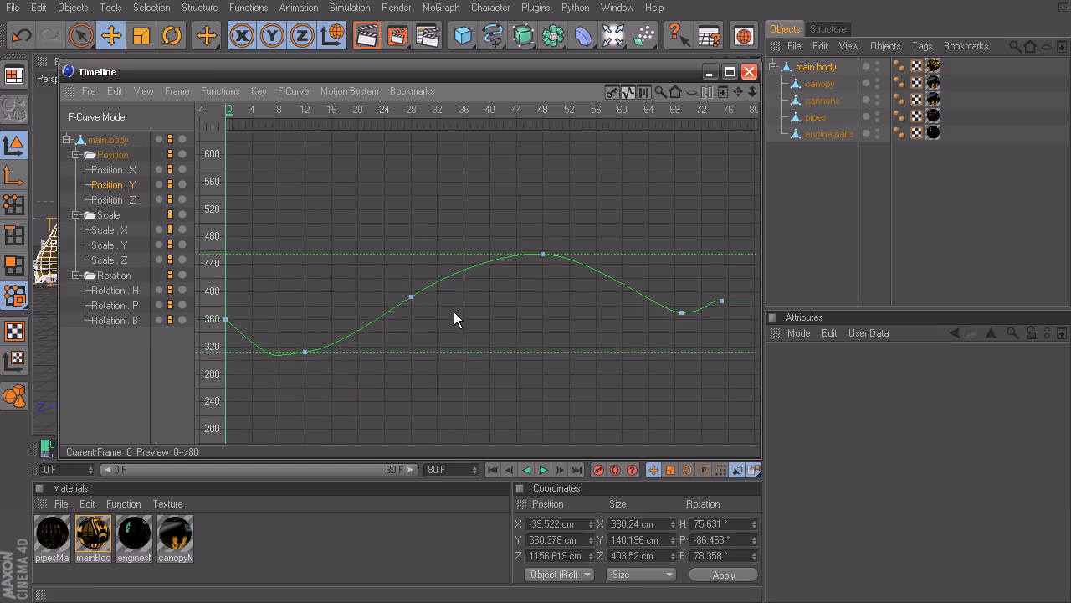
- Play the animation in the viewport to review the flattened vertical motion, stopping playback at the end
click(708, 71)
click(542, 470)
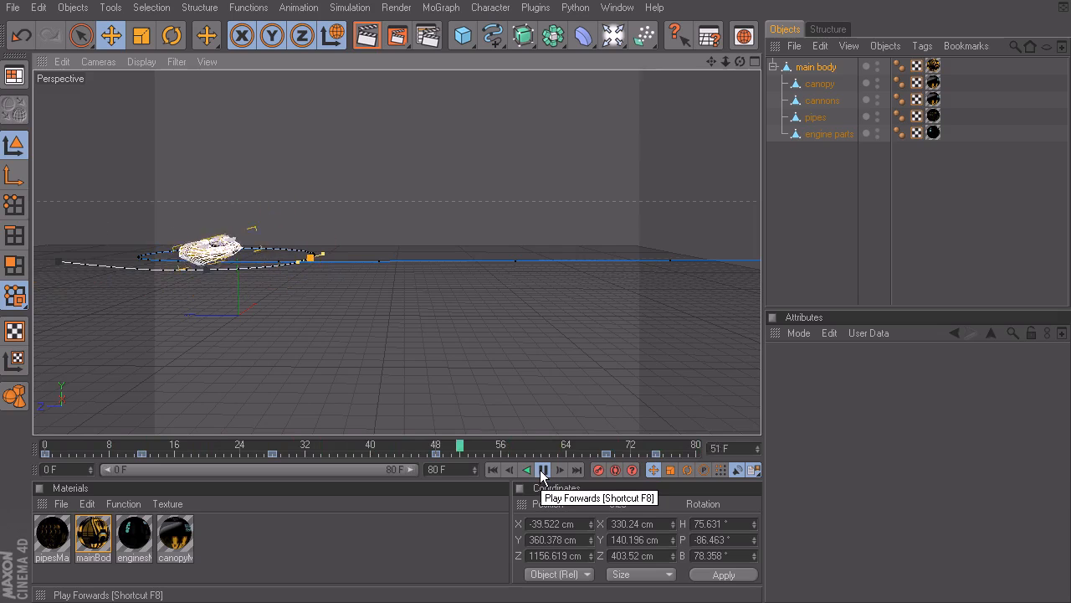
click(542, 470)
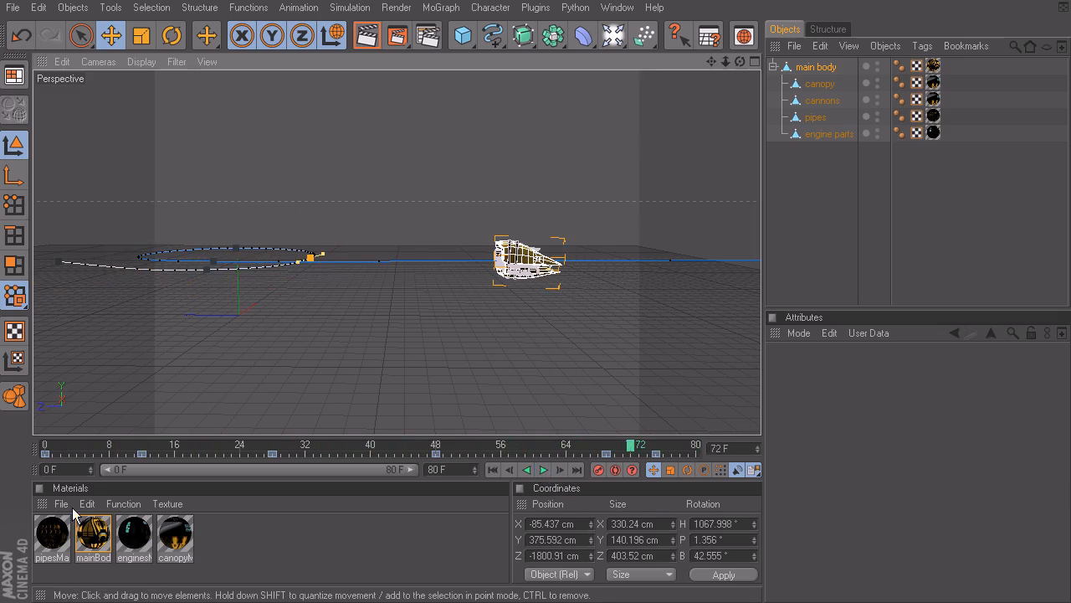
- Solo the Position . Y track and play the animation to preview that track alone
key(shift+F3)
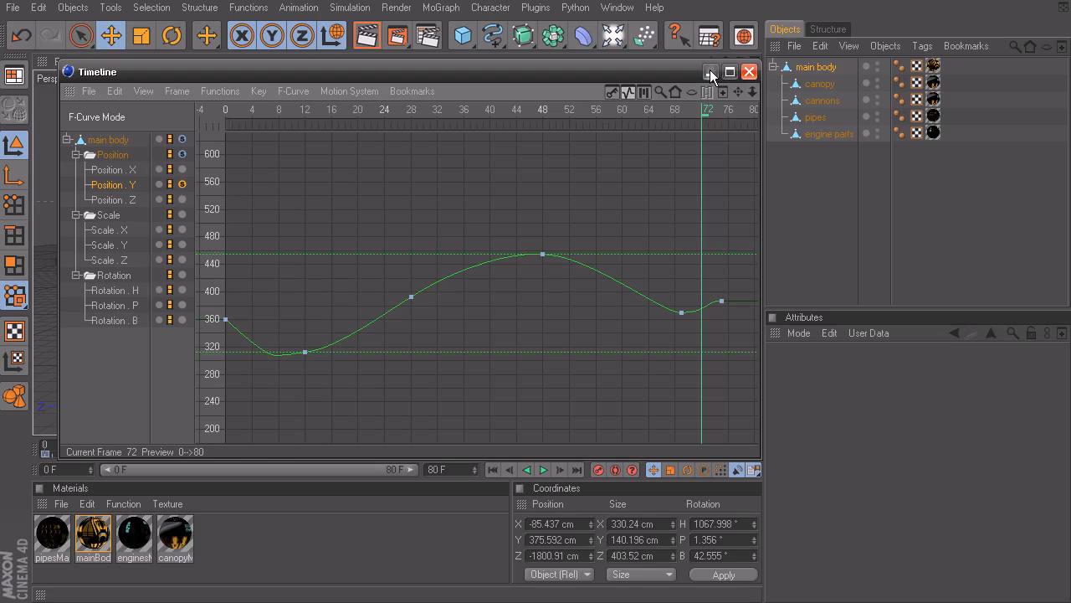
click(749, 72)
click(544, 470)
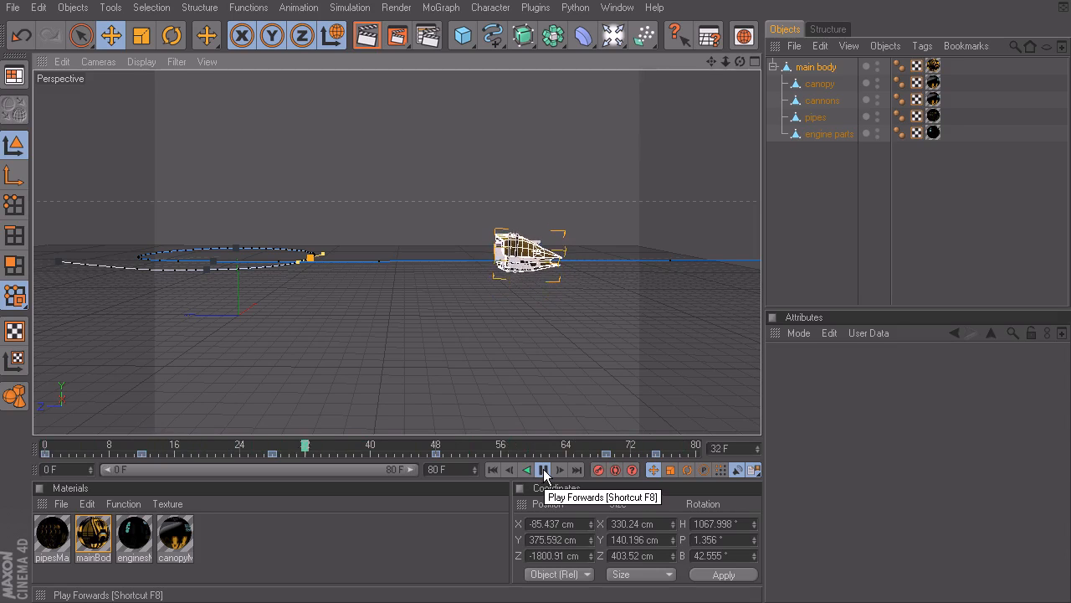
click(543, 470)
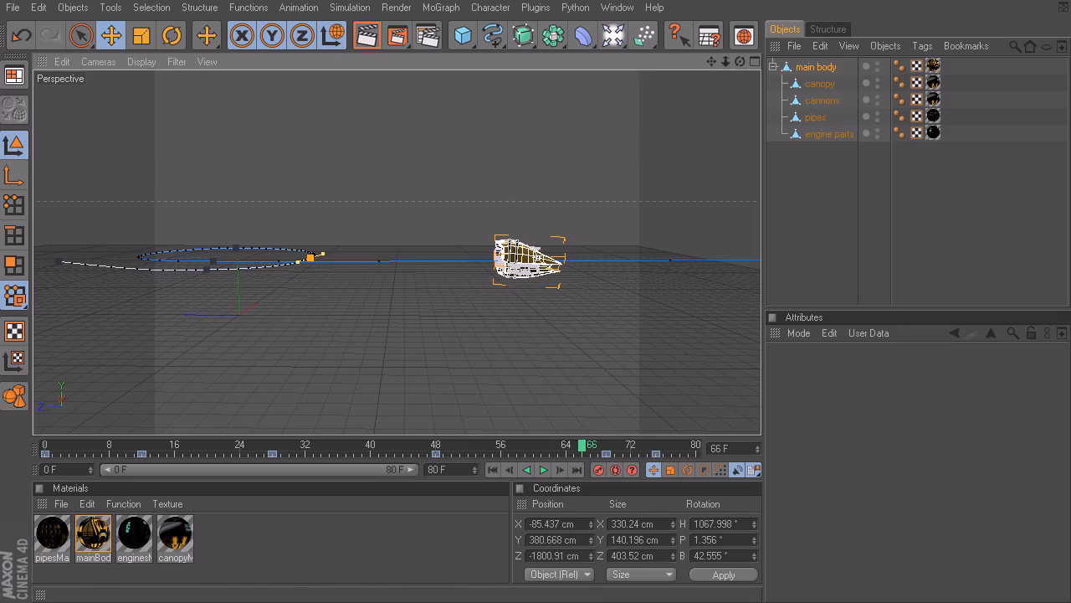
- Turn off solo and disable animation on the Position . Y track, and play the animation without it
key(shift+F3)
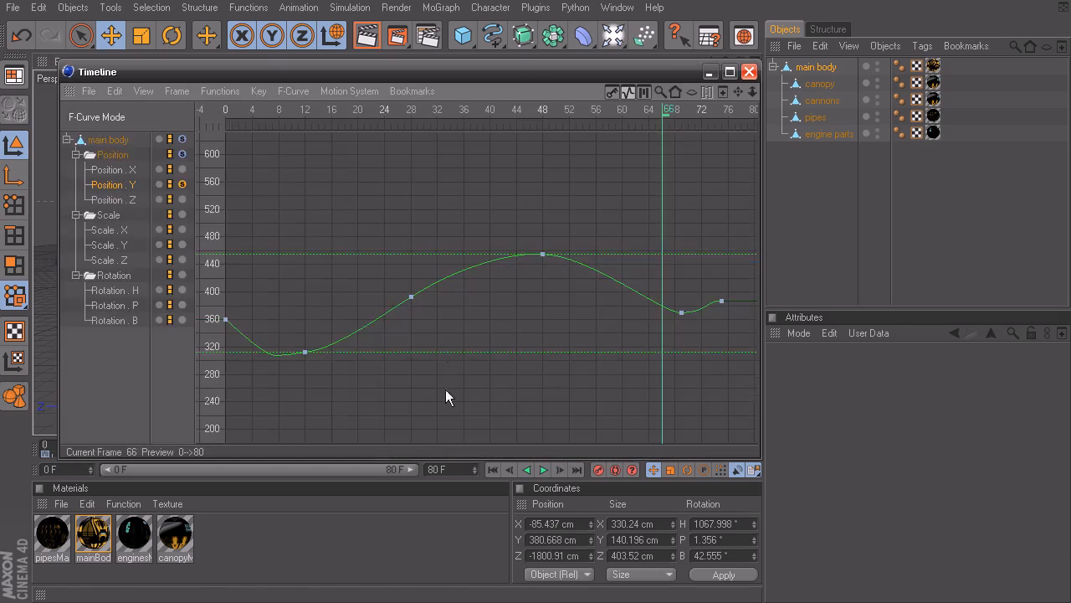
click(182, 185)
click(182, 184)
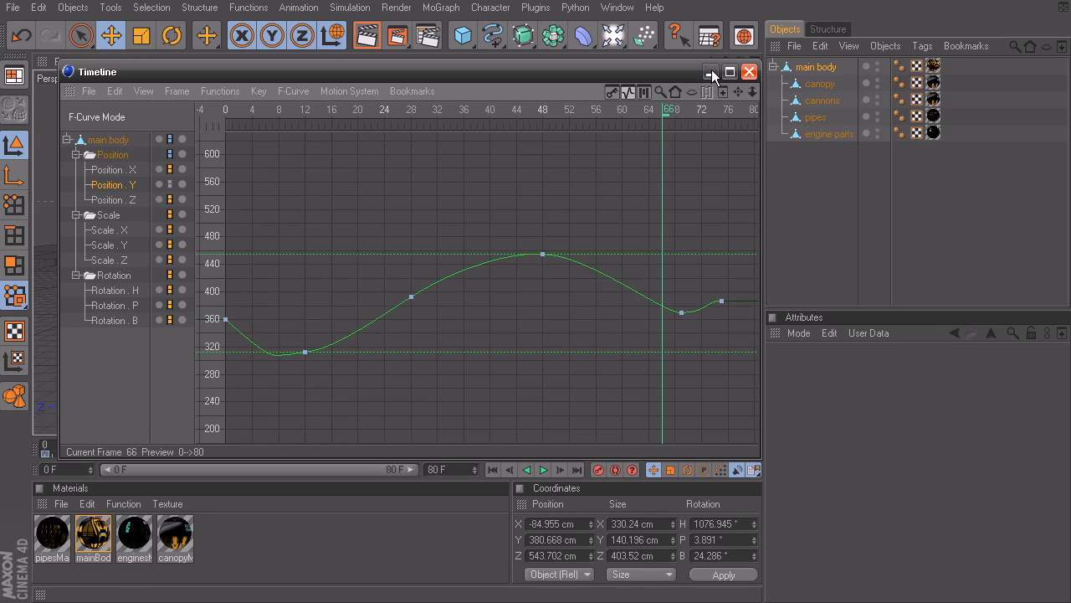
click(710, 72)
click(547, 472)
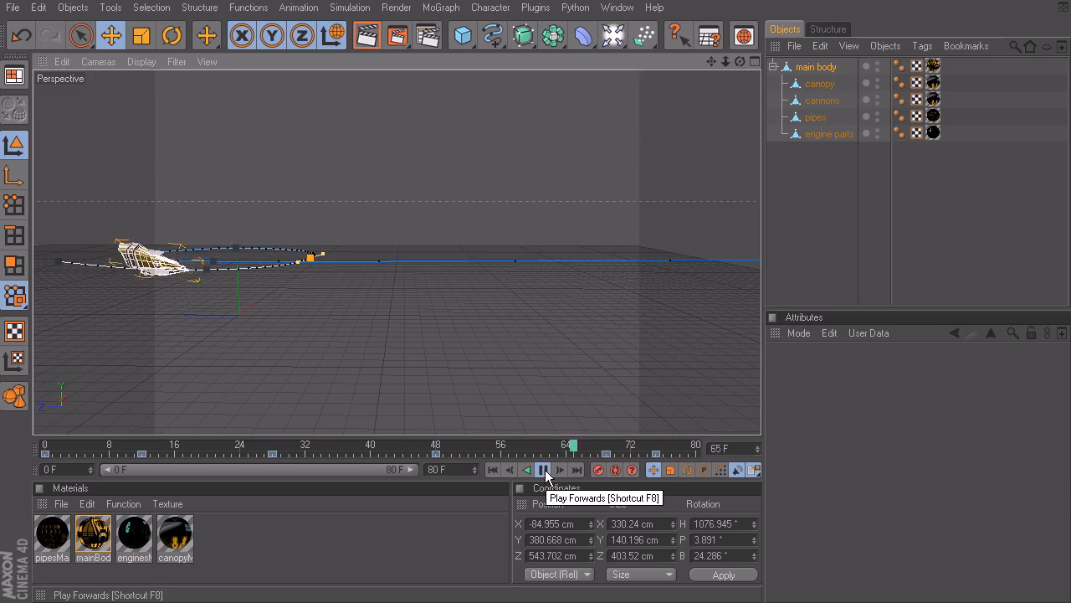
click(544, 472)
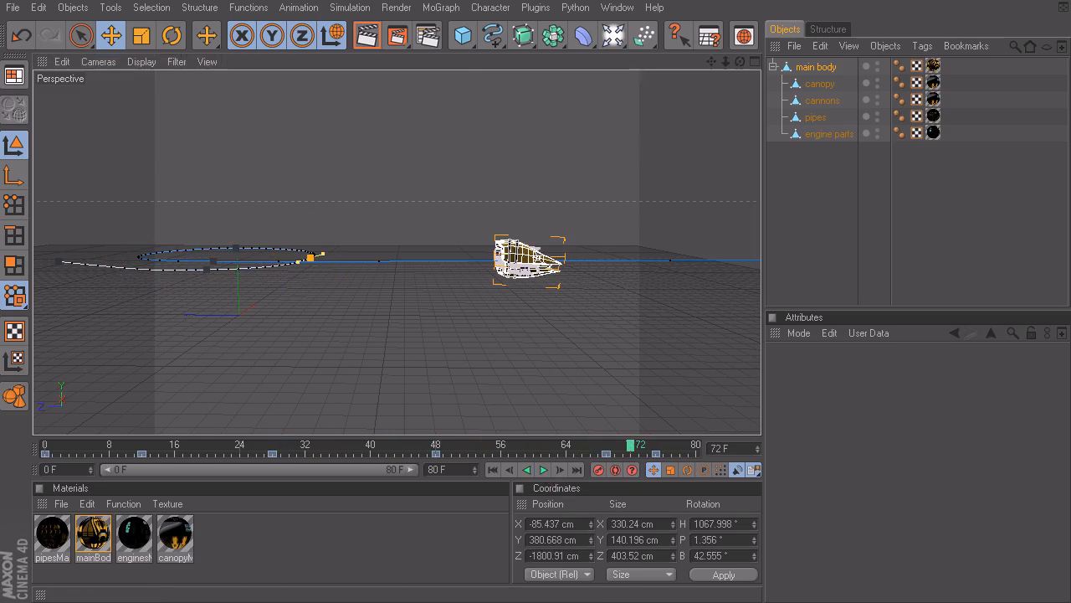
- Re-enable the Position . Y track and expand its inline curve in Key Mode
key(shift+F3)
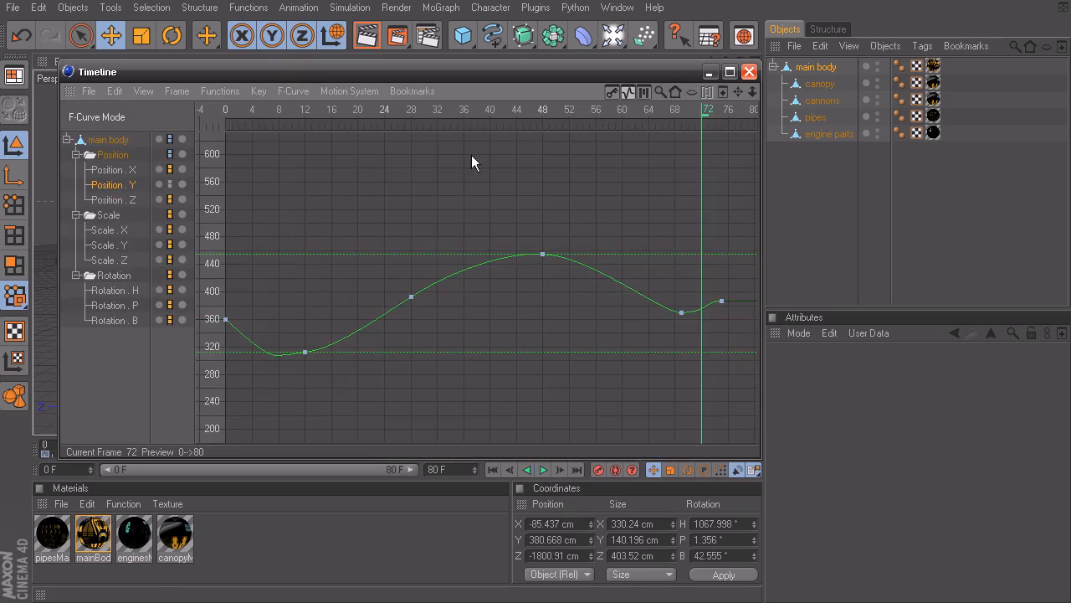
click(612, 91)
click(627, 91)
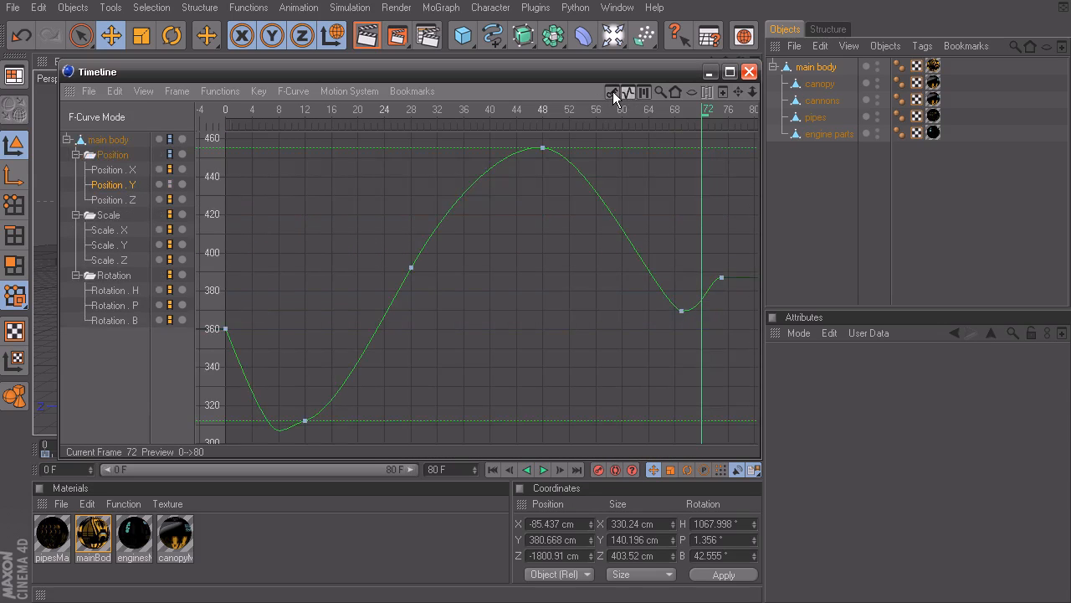
click(612, 91)
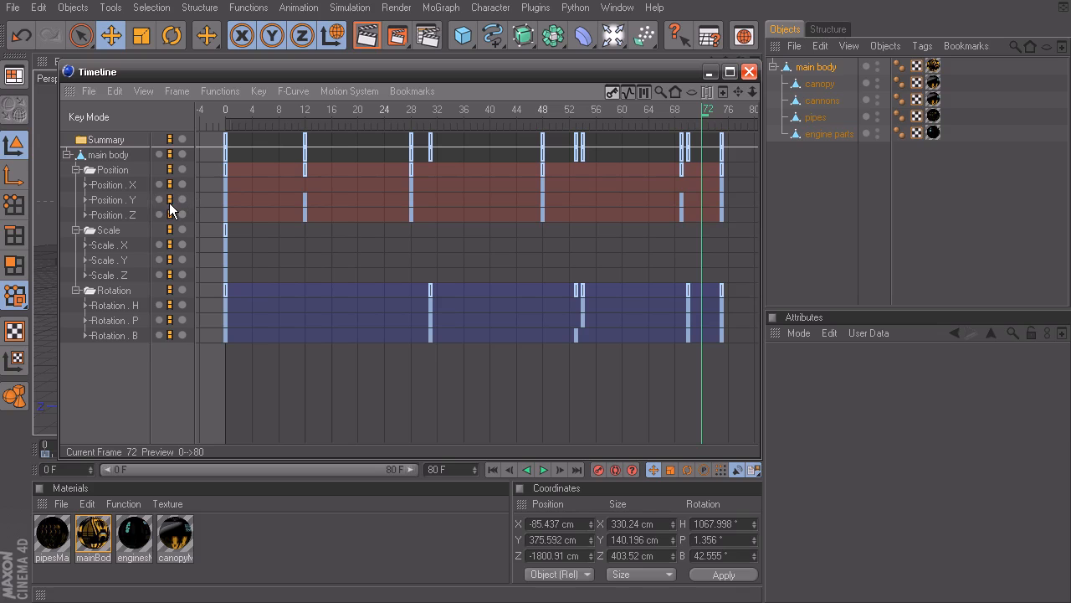
click(85, 200)
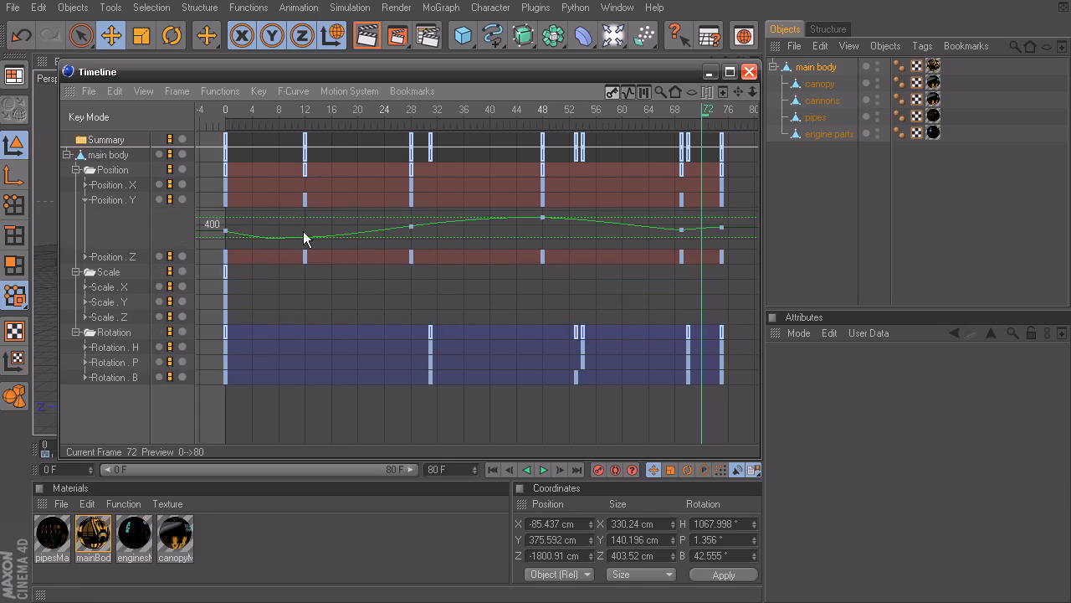
- Move the Position . Y key from frame 28 to frame 32 at about 375 cm with steep downward tangents, and play the animation
click(413, 226)
drag(411, 227, 453, 245)
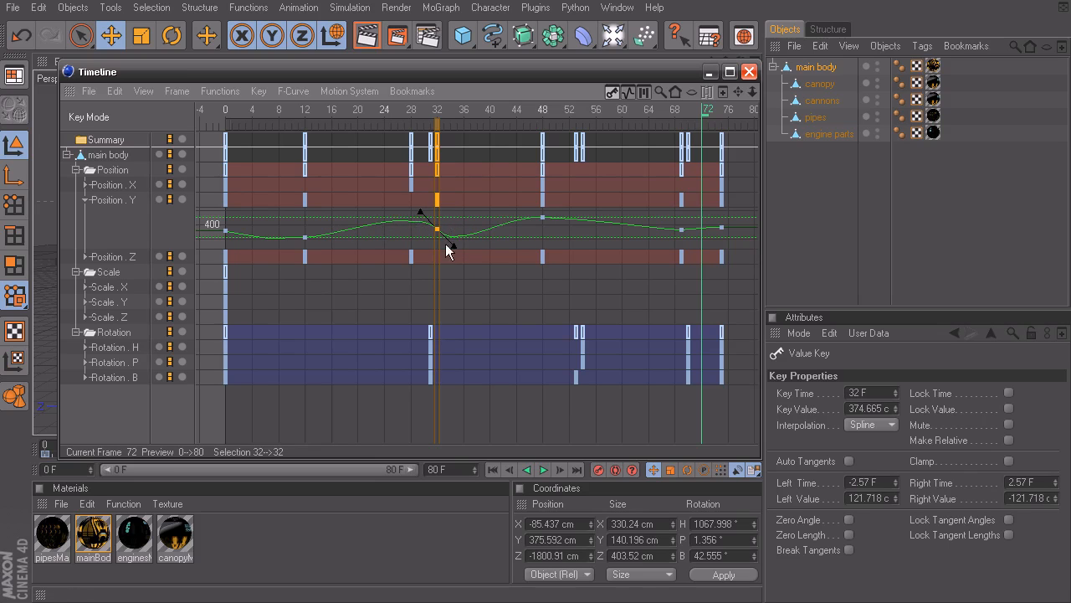
click(710, 72)
click(543, 470)
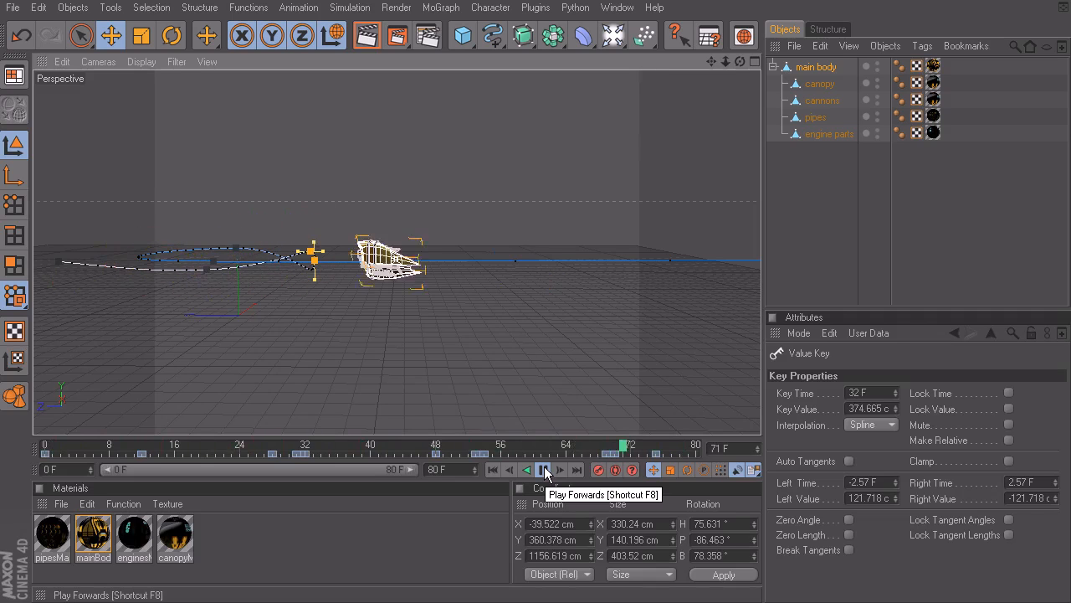
click(544, 468)
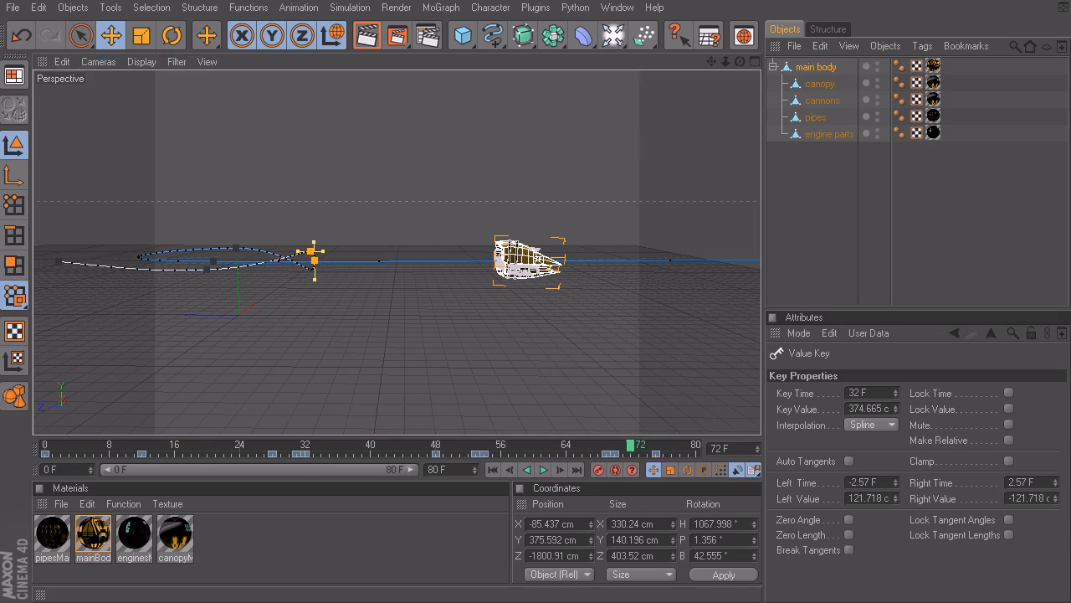
- In F-Curve Mode, flatten the frame 32 Position . Y key's tangents to nearly horizontal, about 6.3 frames long on each side
key(shift+F3)
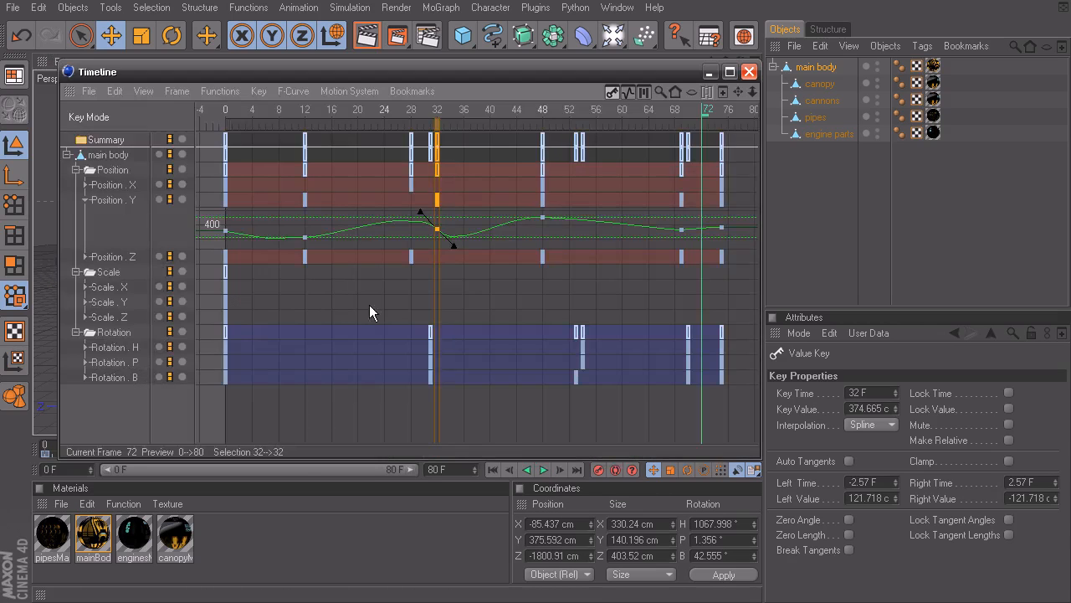
click(628, 92)
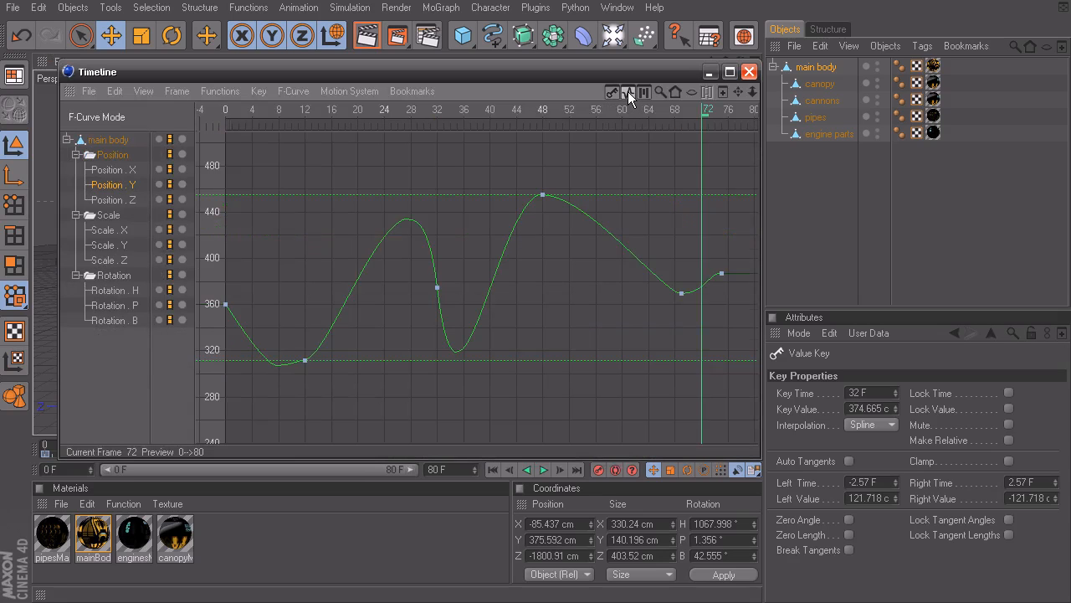
click(437, 289)
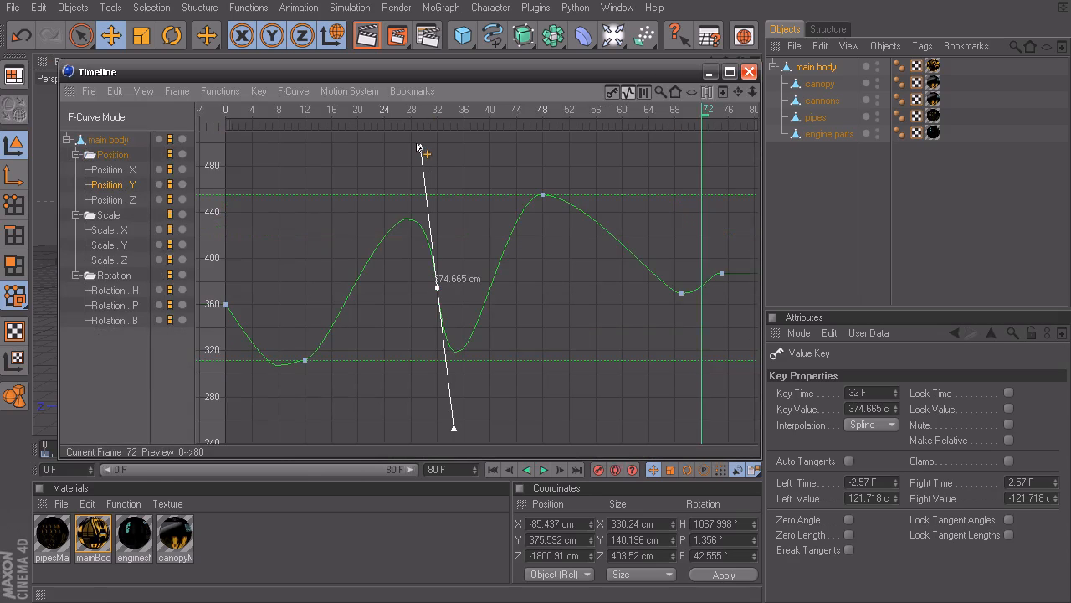
drag(418, 147, 386, 262)
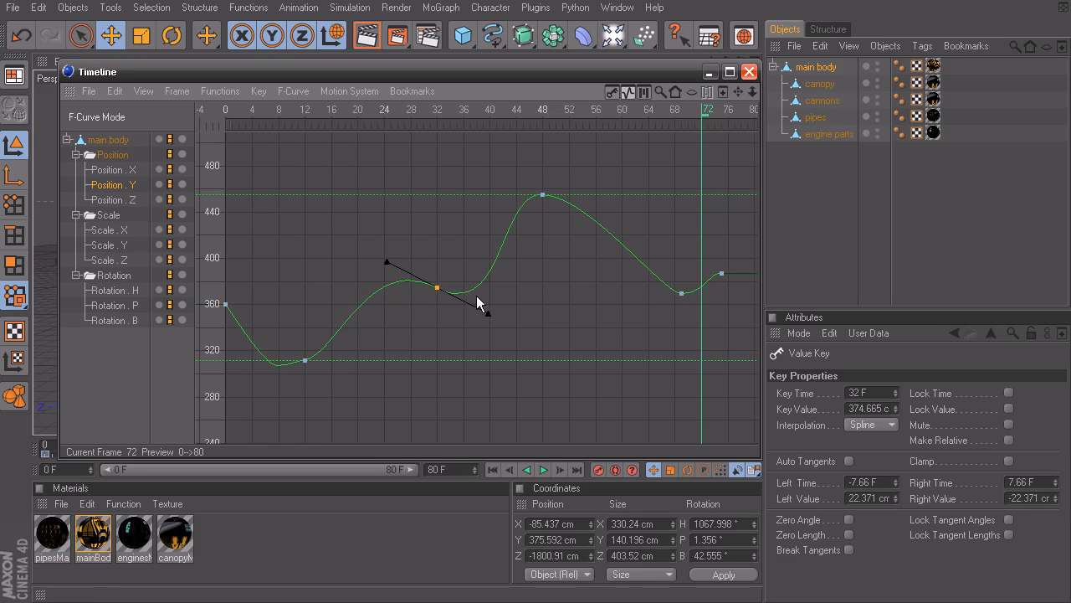
mouse_move(386, 262)
mouse_down()
mouse_move(419, 263)
mouse_move(390, 261)
mouse_up()
mouse_move(399, 262)
mouse_down()
mouse_move(421, 257)
mouse_move(393, 255)
mouse_up()
drag(472, 318, 479, 287)
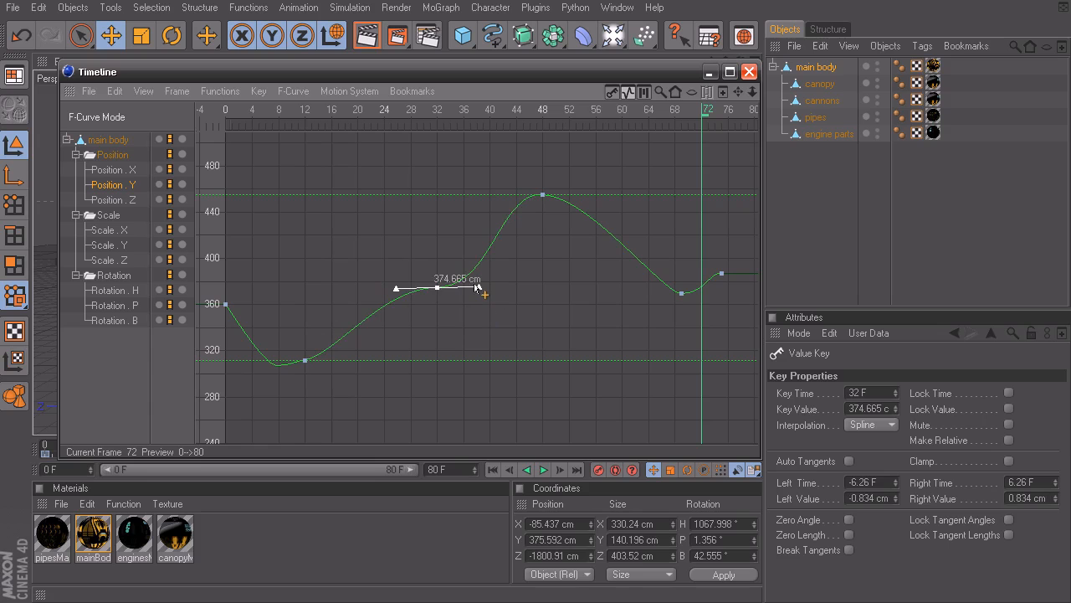
- Break the frame 32 key's tangents, setting the left to about -6.4 F and 2.1 cm and the right to about 5 F and 3.7 cm
mouse_move(477, 288)
mouse_down()
mouse_move(471, 248)
mouse_move(434, 369)
mouse_move(445, 220)
mouse_move(472, 328)
mouse_move(473, 308)
mouse_up()
mouse_move(396, 290)
mouse_down()
mouse_move(395, 246)
mouse_move(397, 318)
mouse_move(394, 257)
mouse_move(394, 285)
mouse_up()
drag(472, 309, 471, 284)
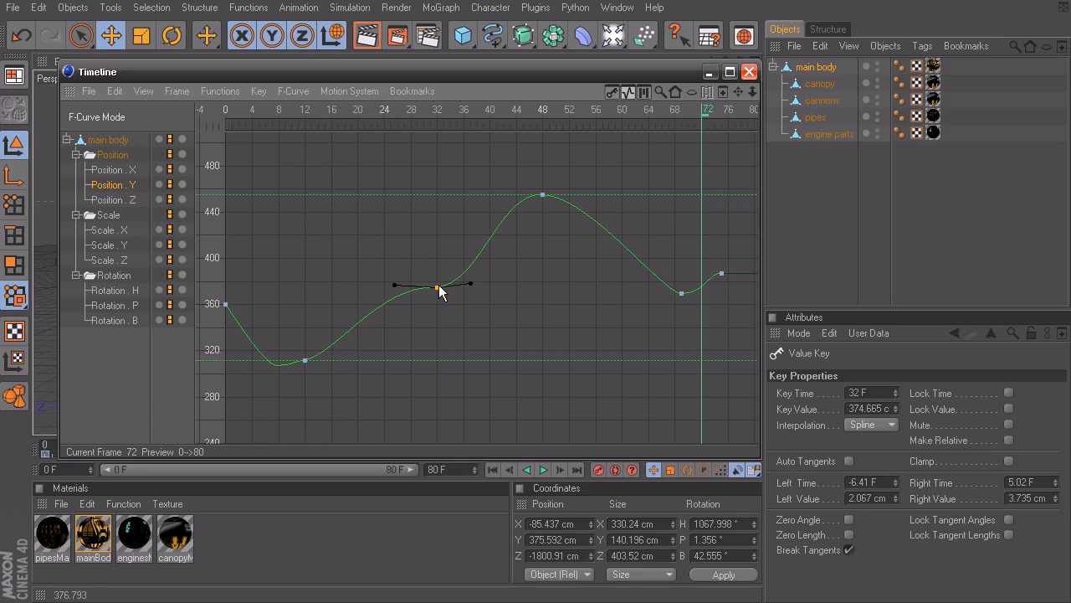
- Turn off Break Tangents for the frame 32 key and lengthen its tangents to 9 F and about 34.5 cm on each side
click(848, 549)
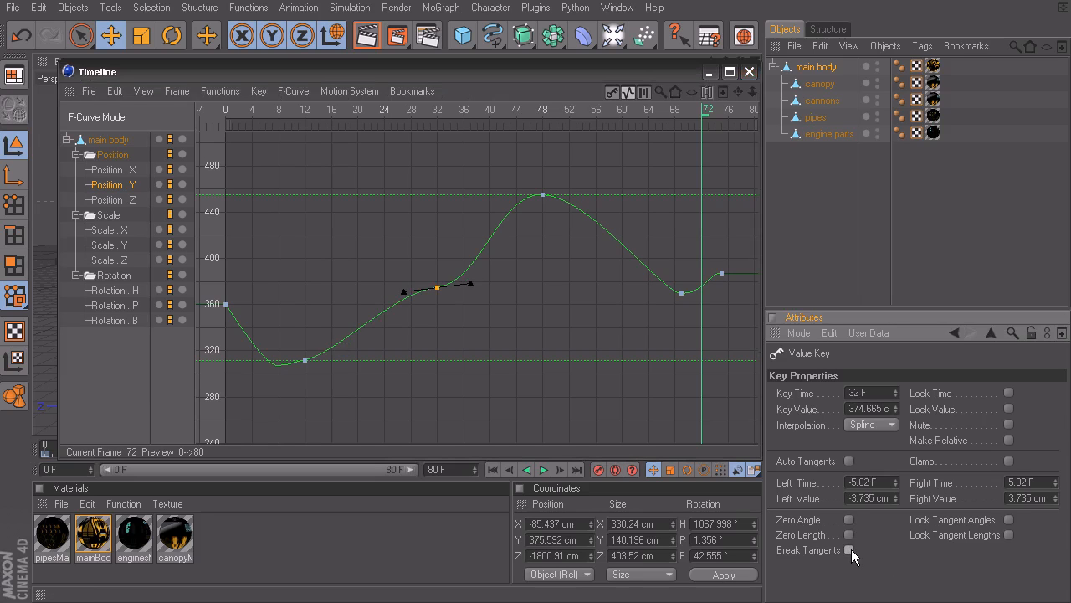
mouse_move(473, 288)
mouse_down()
mouse_move(461, 269)
mouse_move(446, 287)
mouse_move(457, 268)
mouse_move(465, 276)
mouse_up()
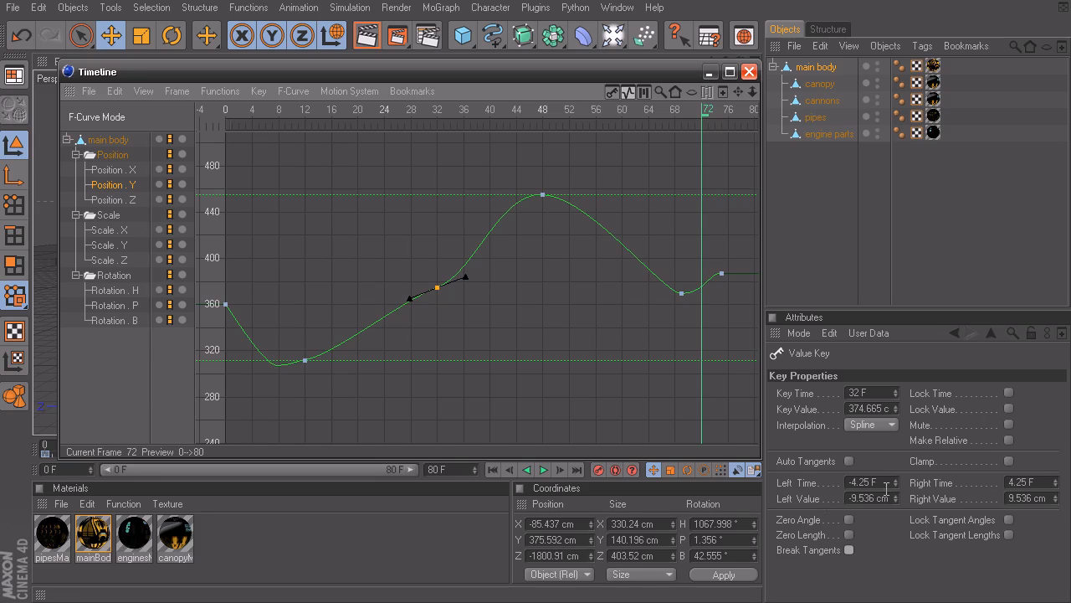
drag(894, 482, 895, 501)
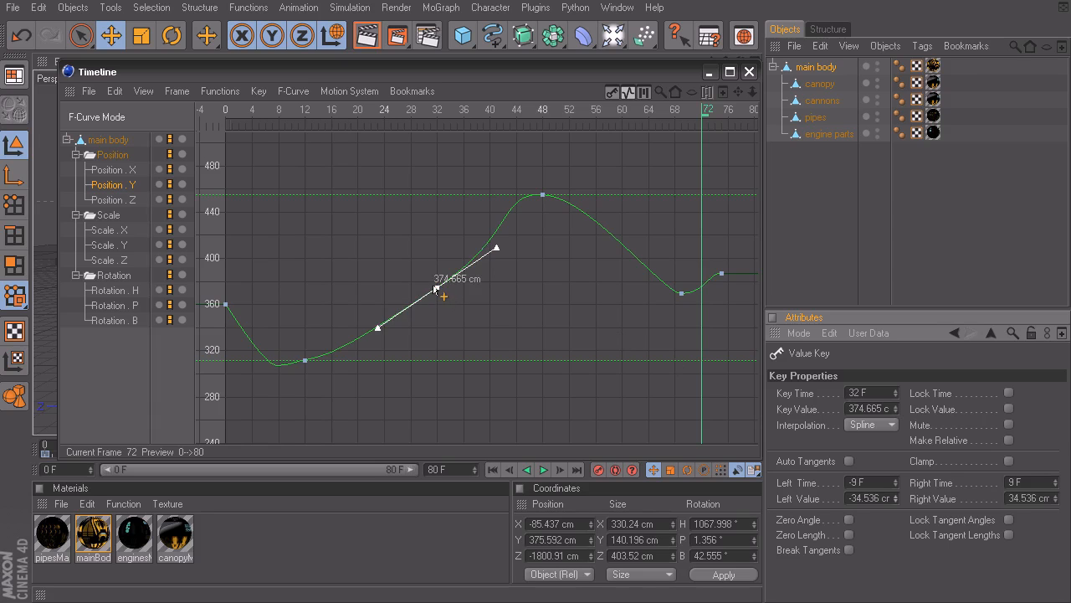
- Try to duplicate the frame 32 Position . Y key directly on the curve at about frame 43, and undo the copy
ctrl+drag(436, 289, 510, 293)
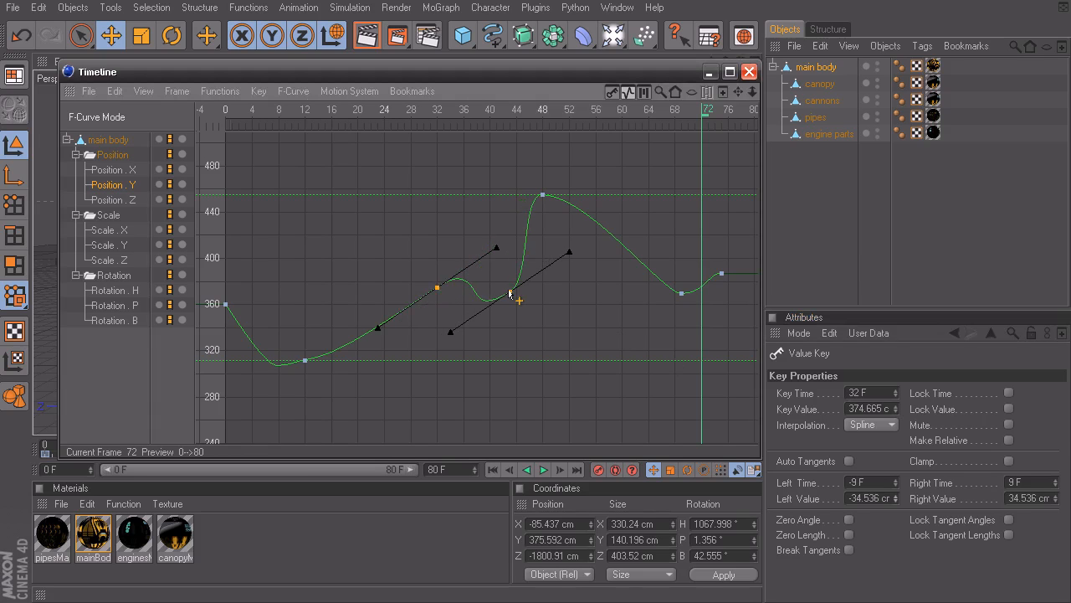
ctrl+drag(509, 293, 512, 294)
key(ctrl+z)
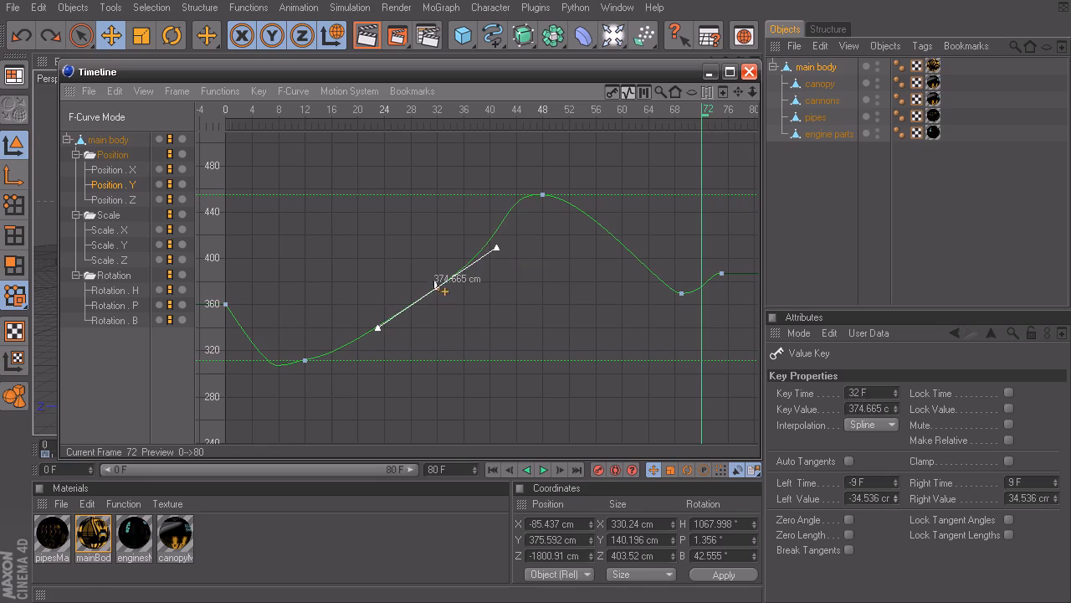
- Copy the frame 32 Position . Y key to frame 58 and adjust its tangents to about 6.22 F and 36 cm on each side
drag(457, 116, 608, 115)
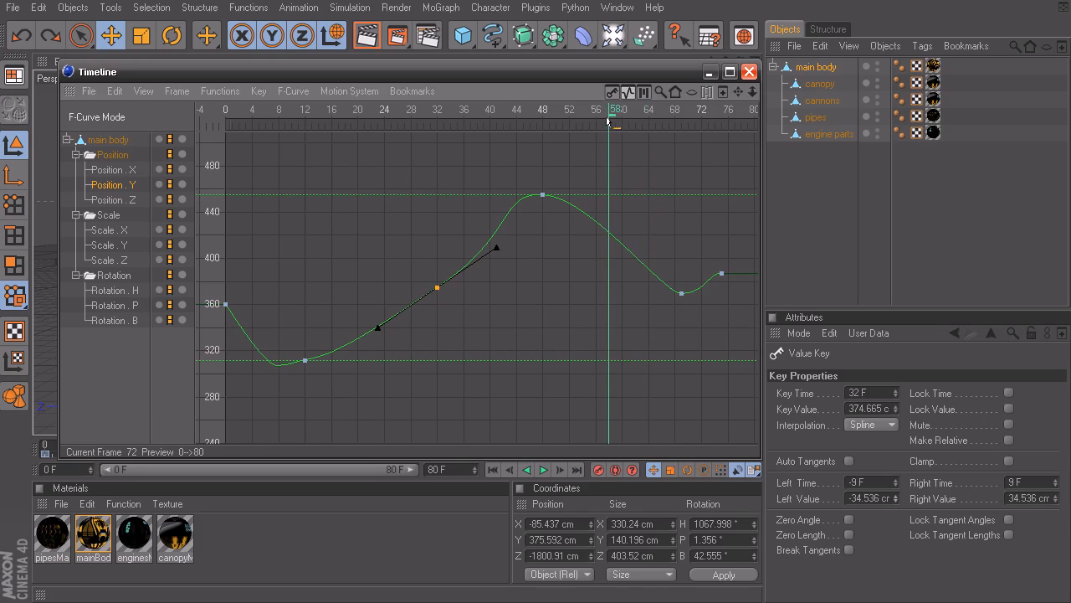
click(628, 251)
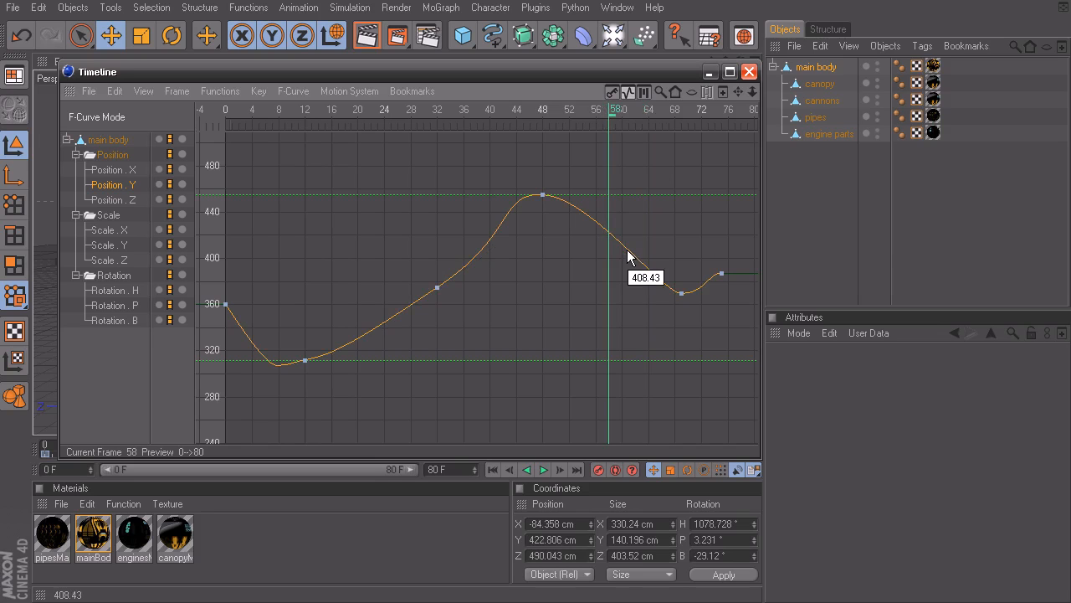
key(ctrl+v)
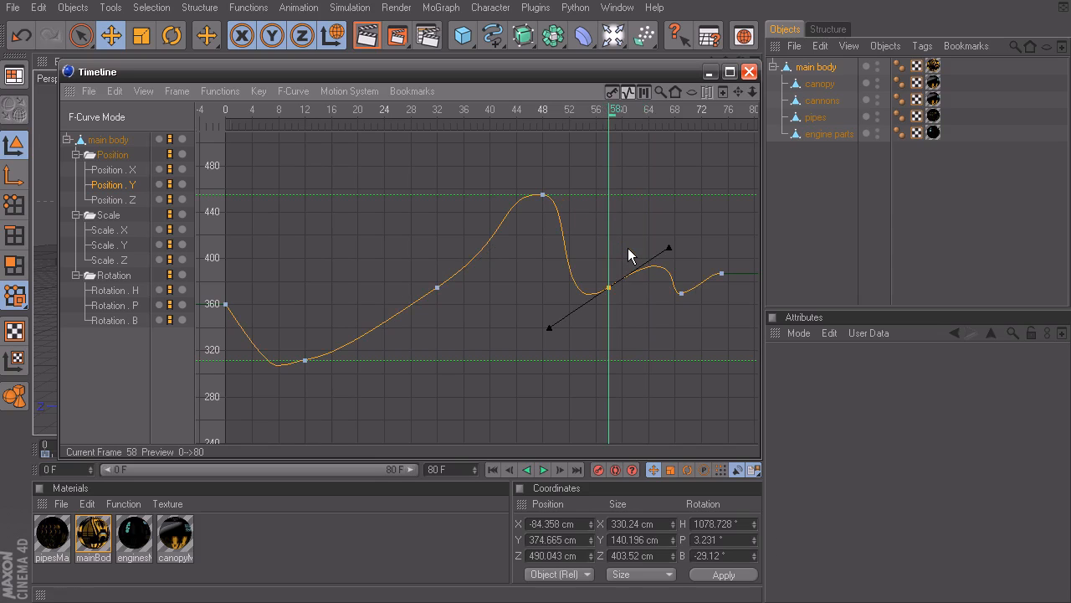
mouse_move(667, 254)
mouse_down()
mouse_move(637, 310)
mouse_move(658, 256)
mouse_move(651, 245)
mouse_up()
- Minimize the Timeline, play the animation in the Perspective view, and stop the playback
click(708, 72)
click(542, 470)
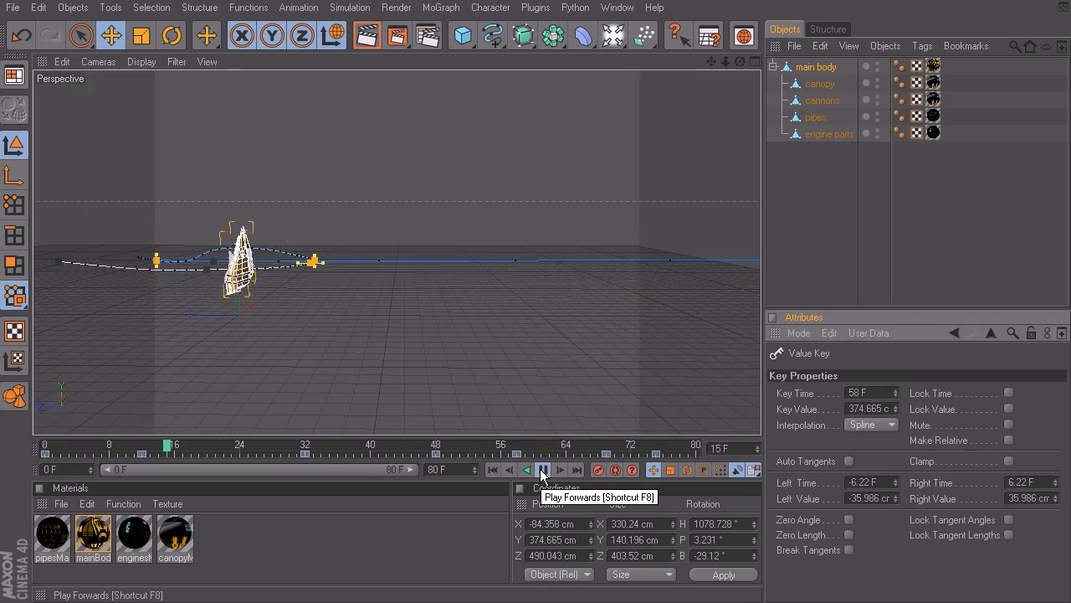
click(542, 469)
drag(470, 441, 489, 407)
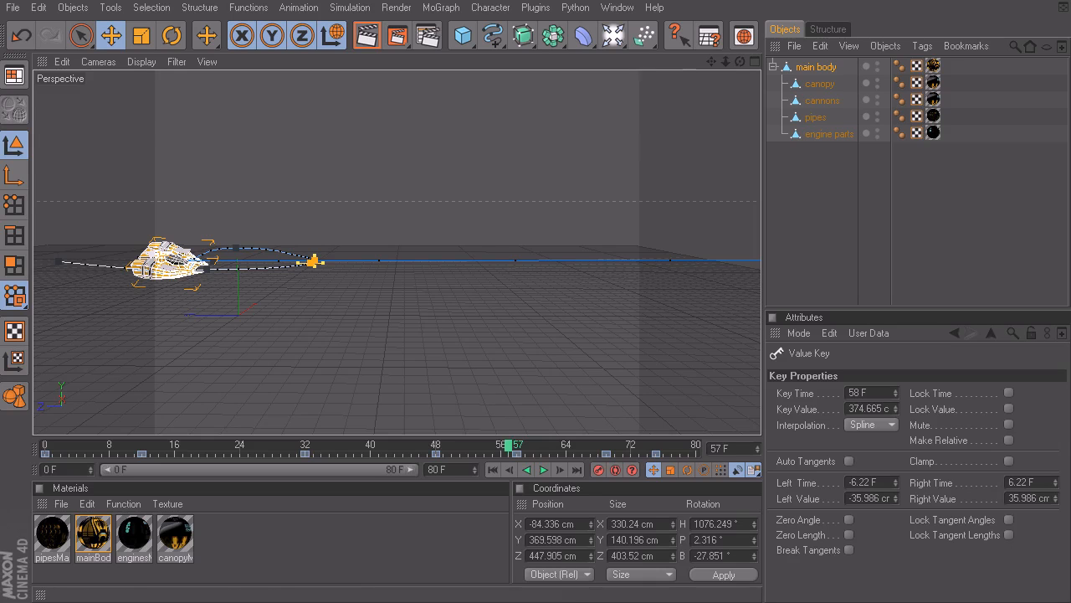
- Reopen the Timeline, deselect the Position . Y key, and frame the main body's Position X, Y and Z curves together
key(shift+F3)
click(115, 90)
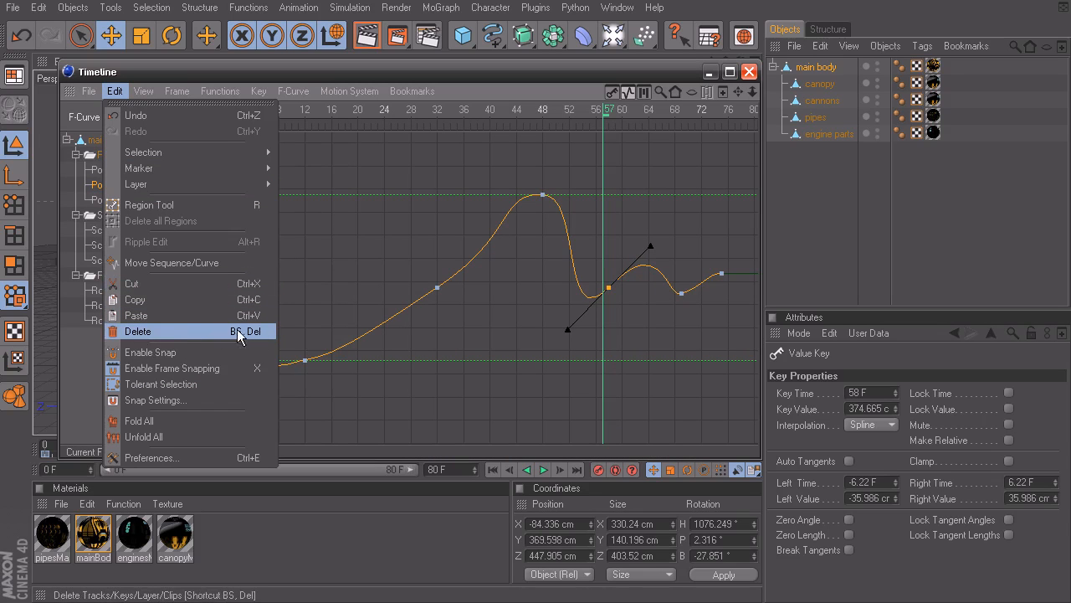
click(515, 267)
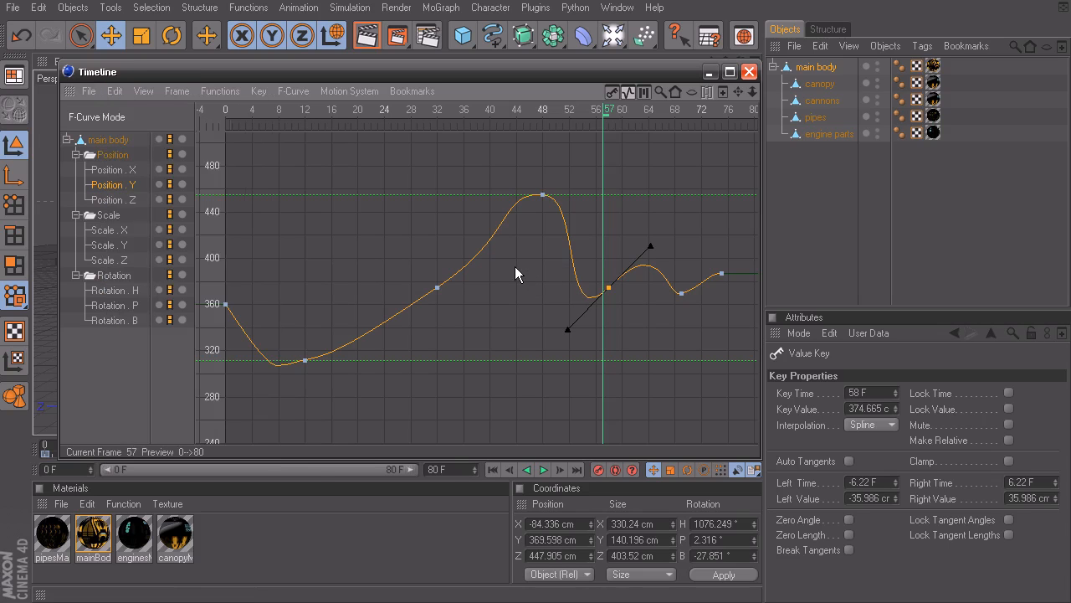
click(419, 242)
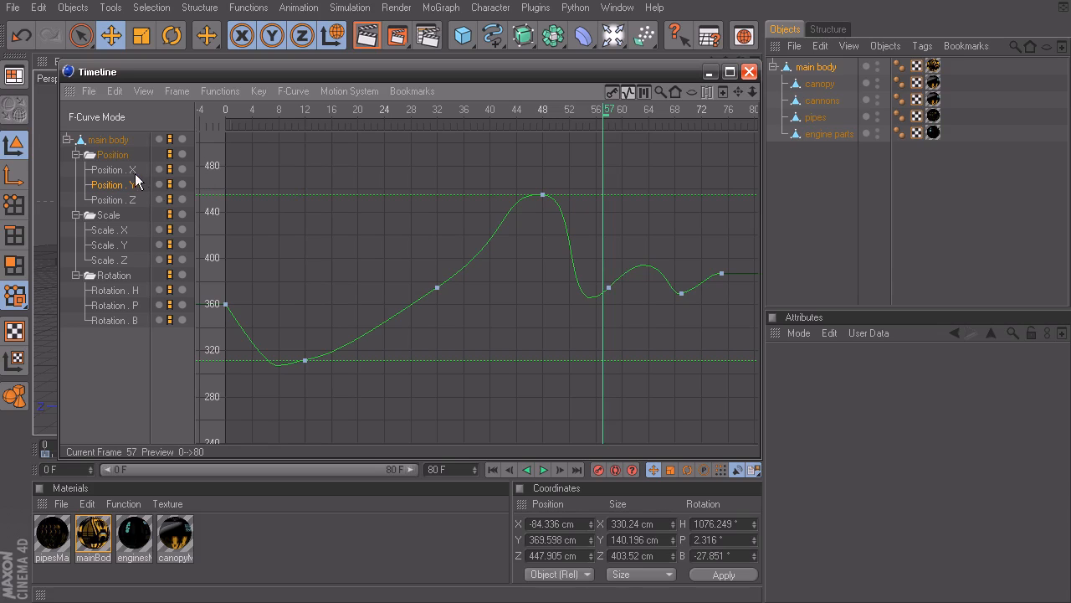
click(118, 154)
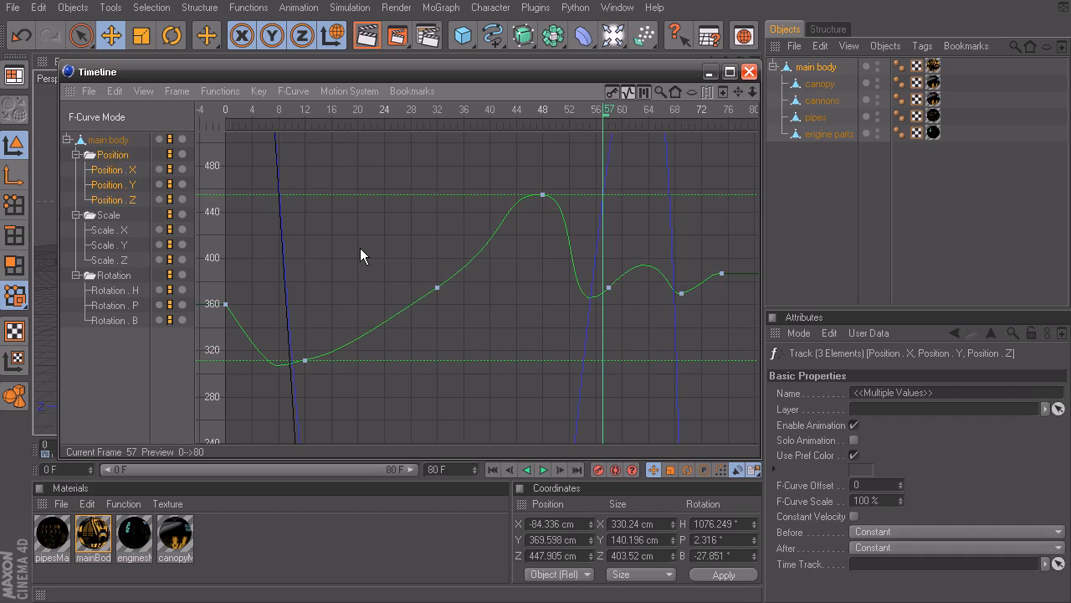
key(h)
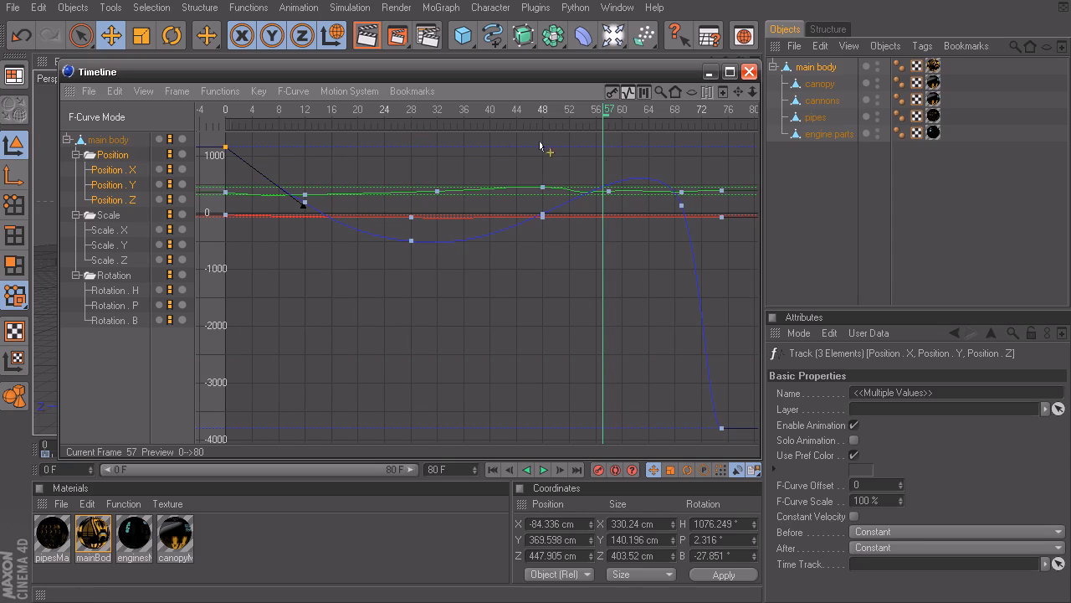
- Select the Position keys between about frames 25 and 72 and move them about 8 frames earlier and 1000 cm lower
mouse_move(408, 239)
drag(391, 154, 697, 259)
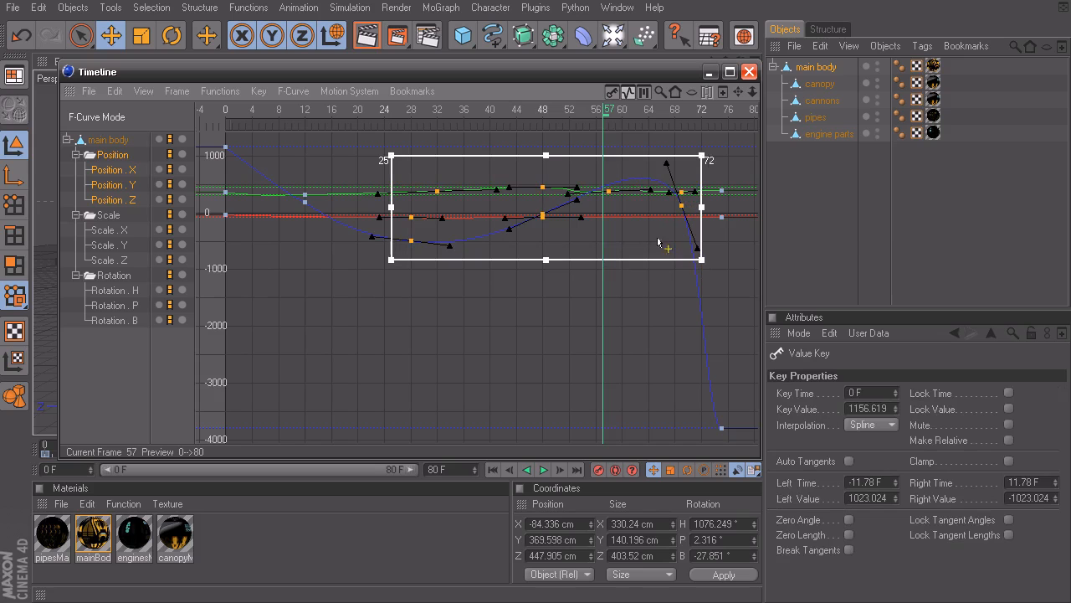
drag(561, 174, 503, 227)
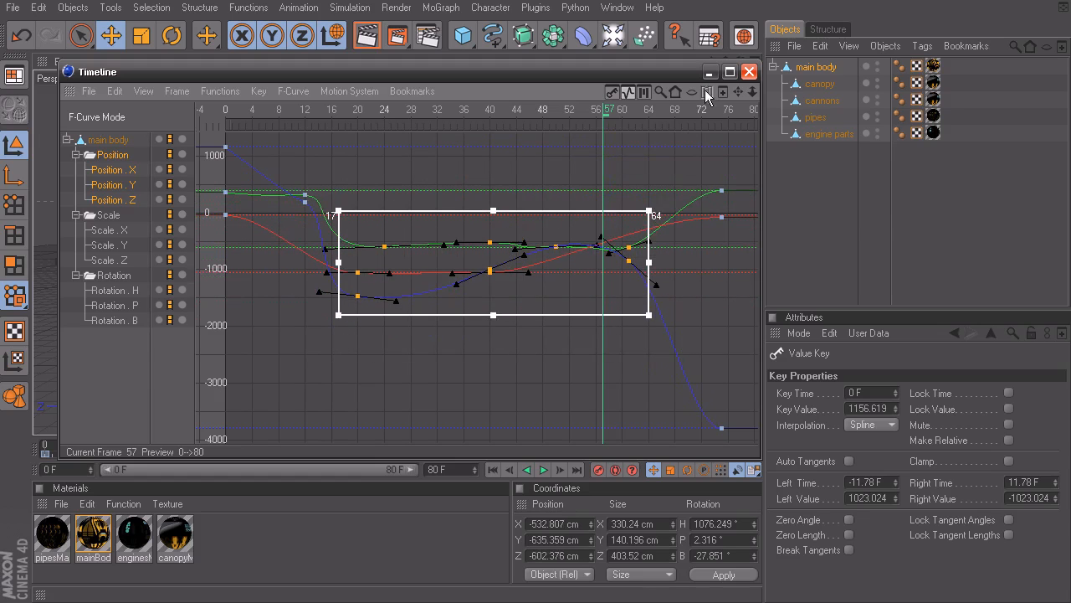